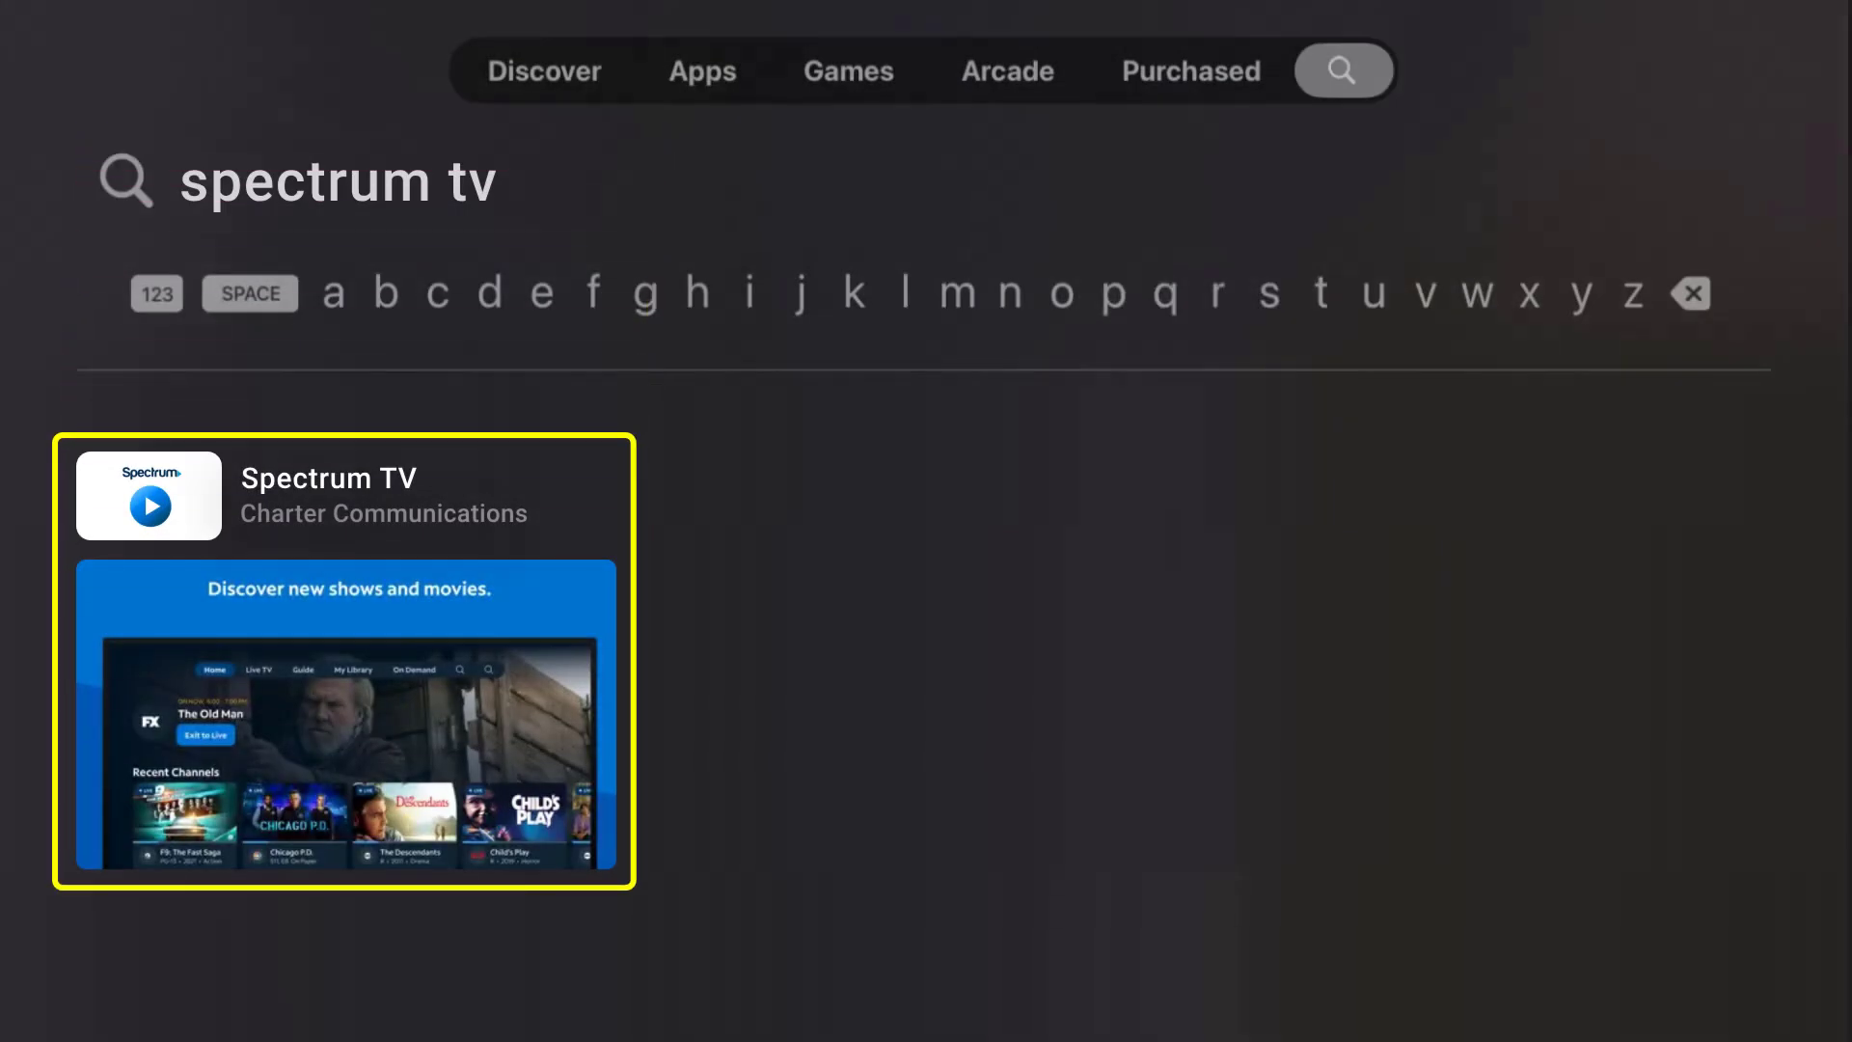
Open the Spectrum TV store page and update the app until it offers Open.
key("Return")
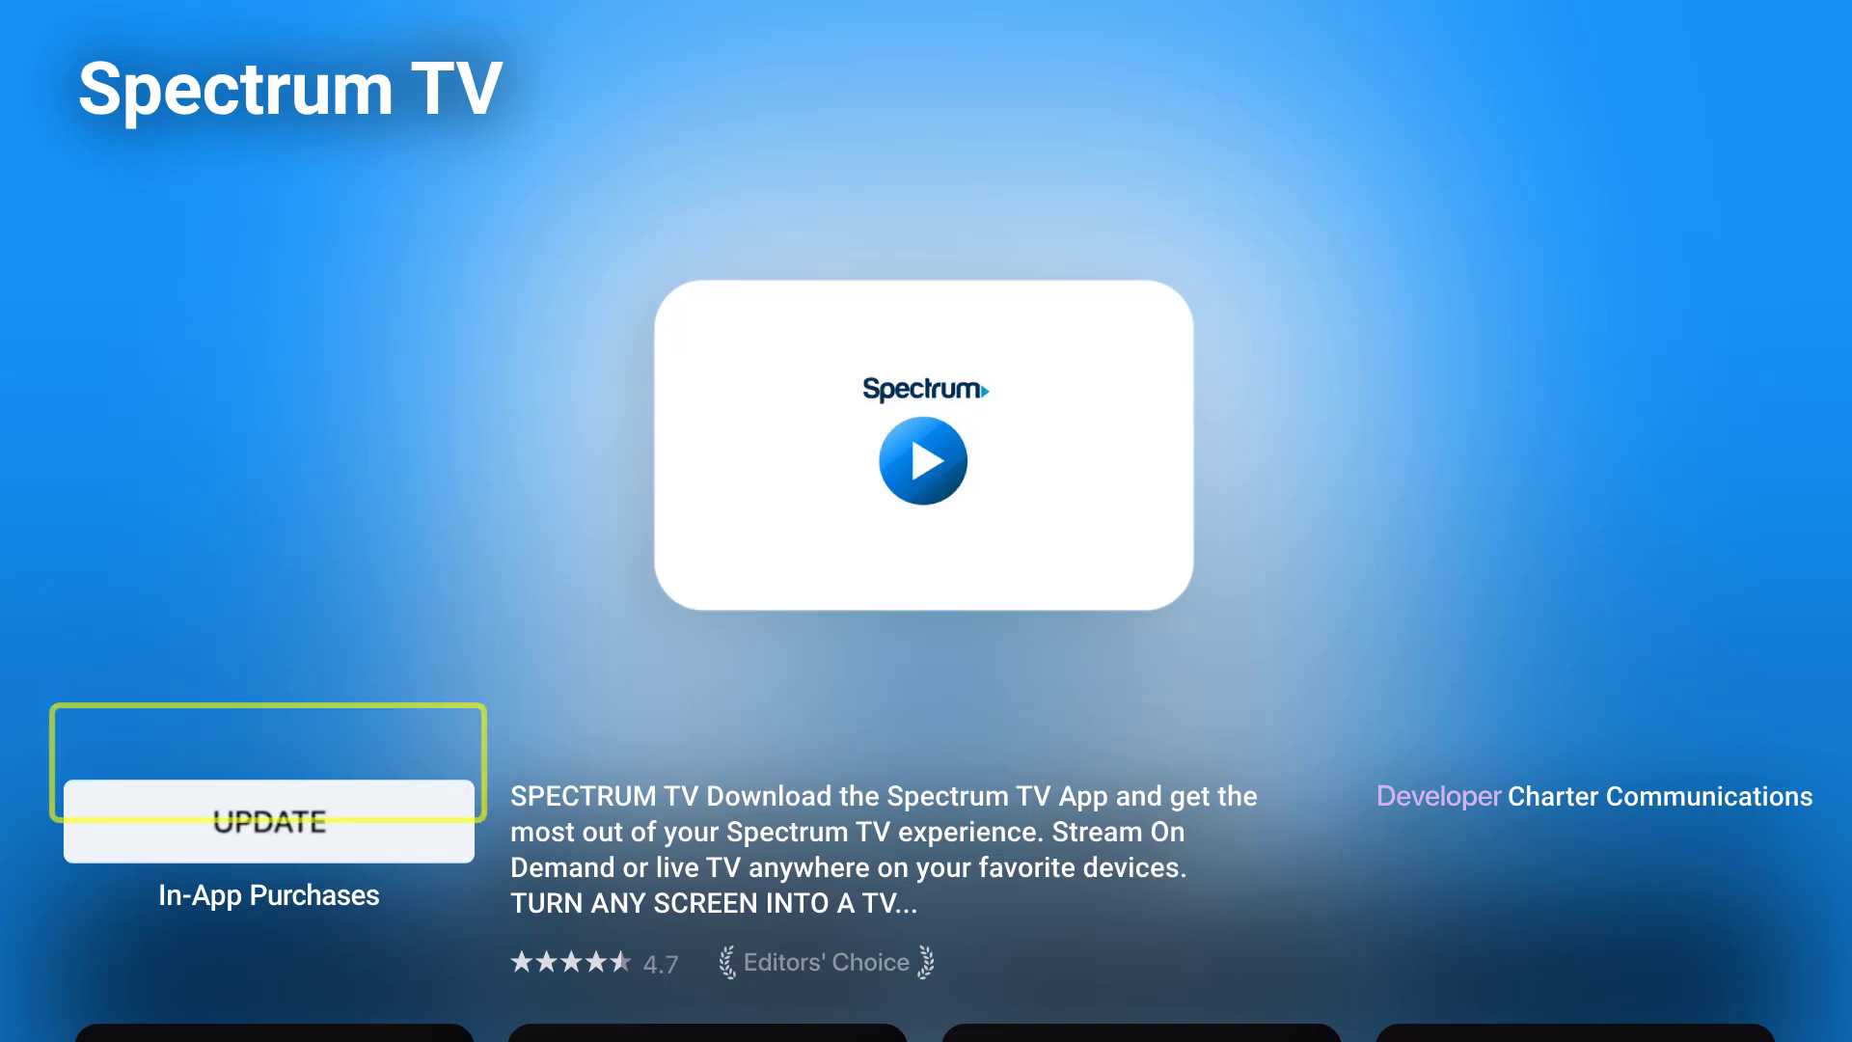
key("Return")
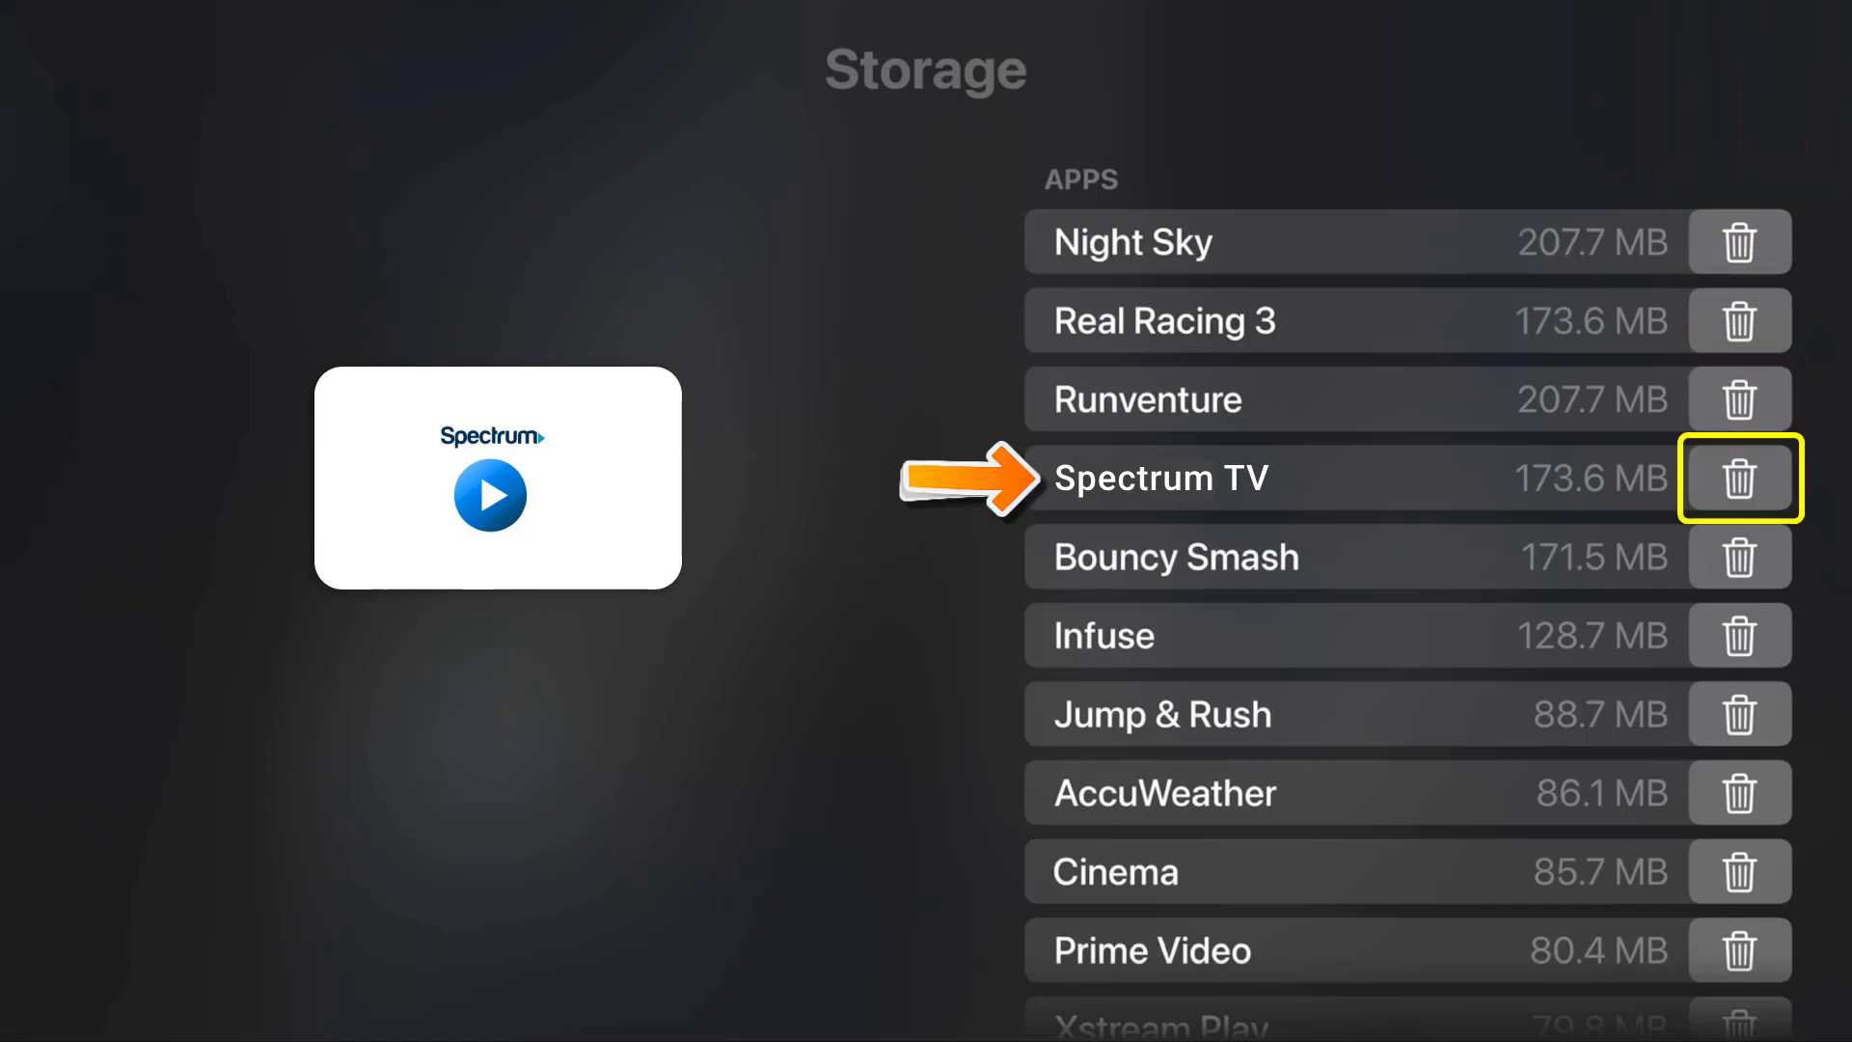
Bring up the Delete, Offload or Cancel prompt for Spectrum TV (173.6 MB) in Manage Storage.
key("Return")
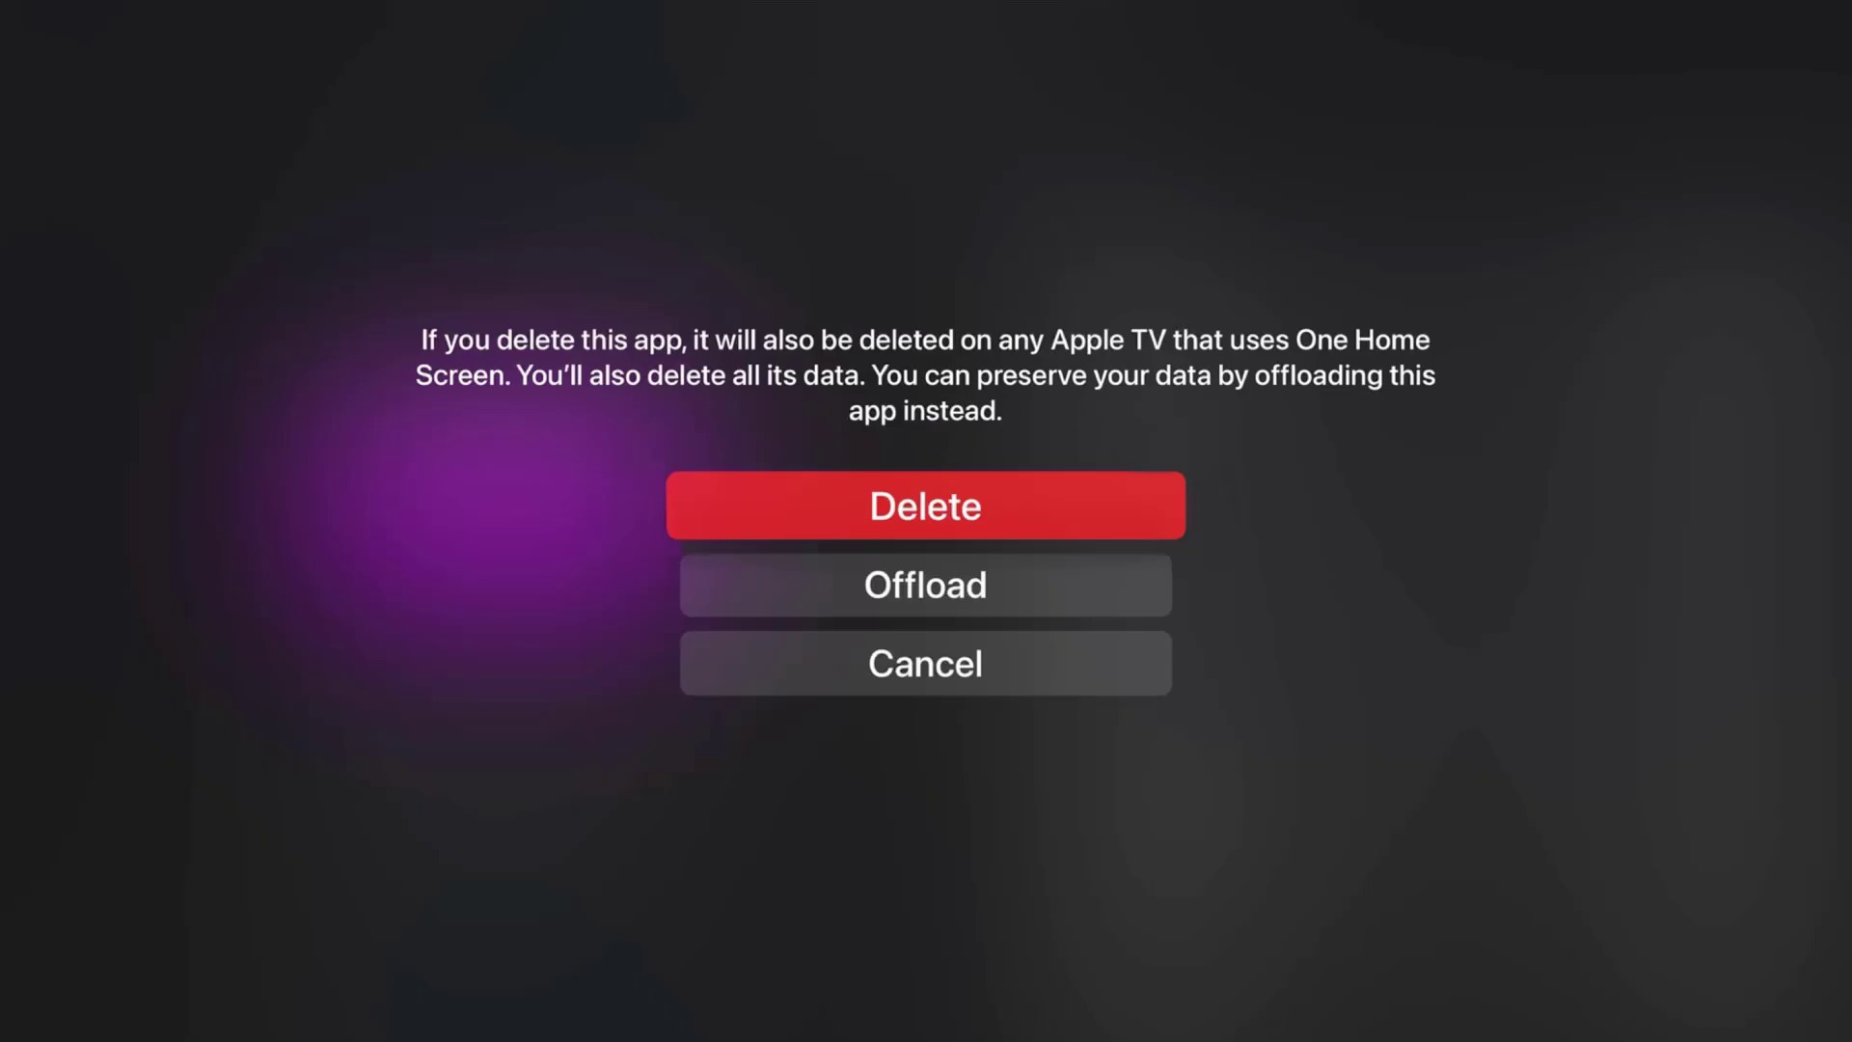